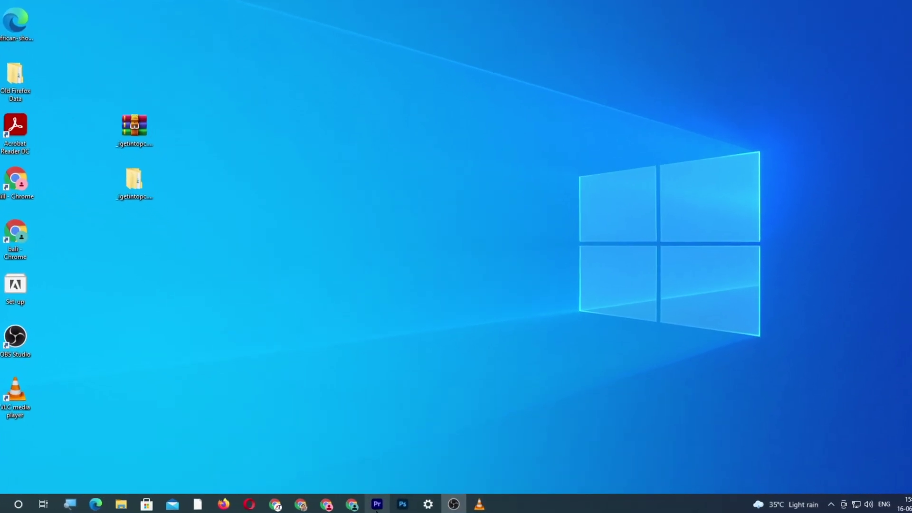
Launch Adobe Premiere Pro 2021 from its taskbar icon.
{"action": "left_click", "coordinate": [377, 505]}
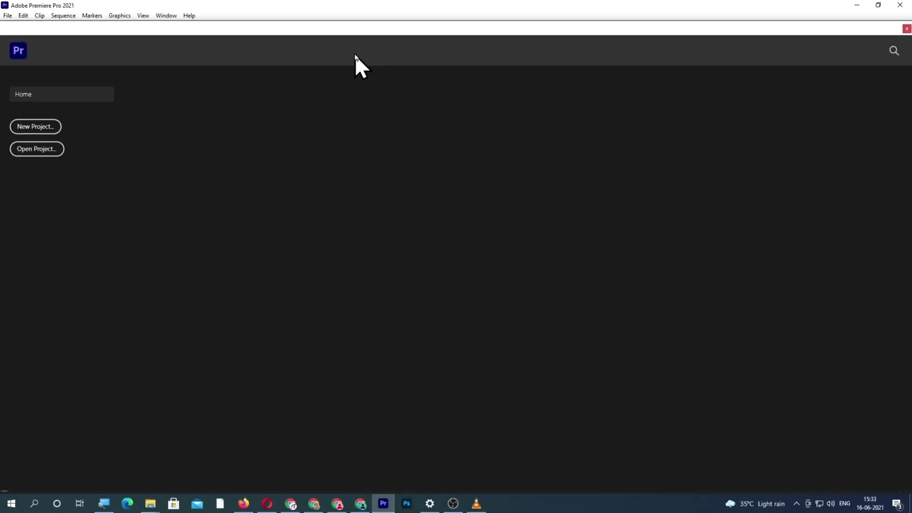
Create a new Untitled project from the Home screen and open its empty workspace.
{"action": "left_click", "coordinate": [41, 126]}
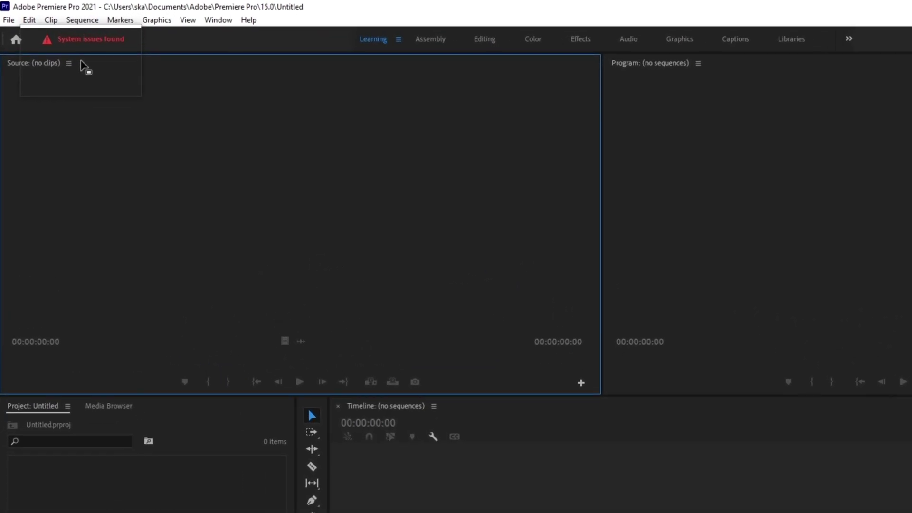
{"action": "mouse_move", "coordinate": [95, 44]}
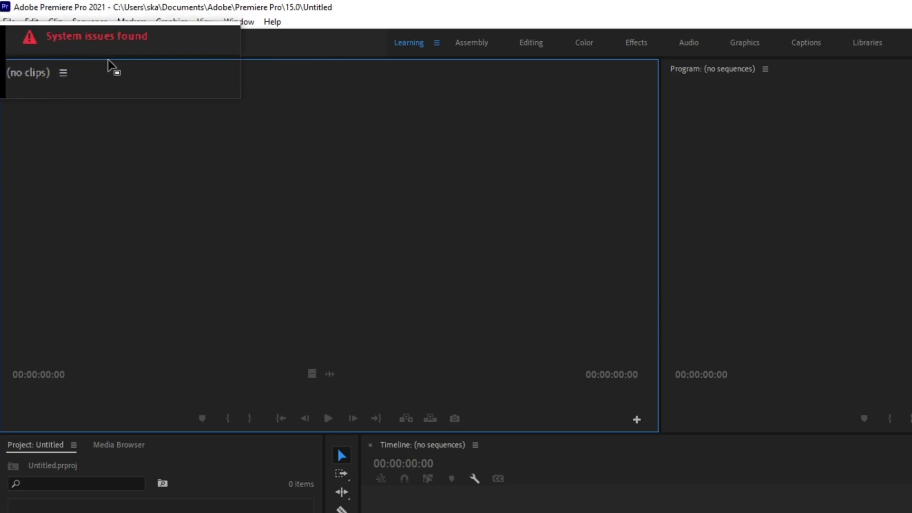
Turn off 'Show system compatibility issues at startup' in the General preferences.
{"action": "left_click", "coordinate": [31, 21]}
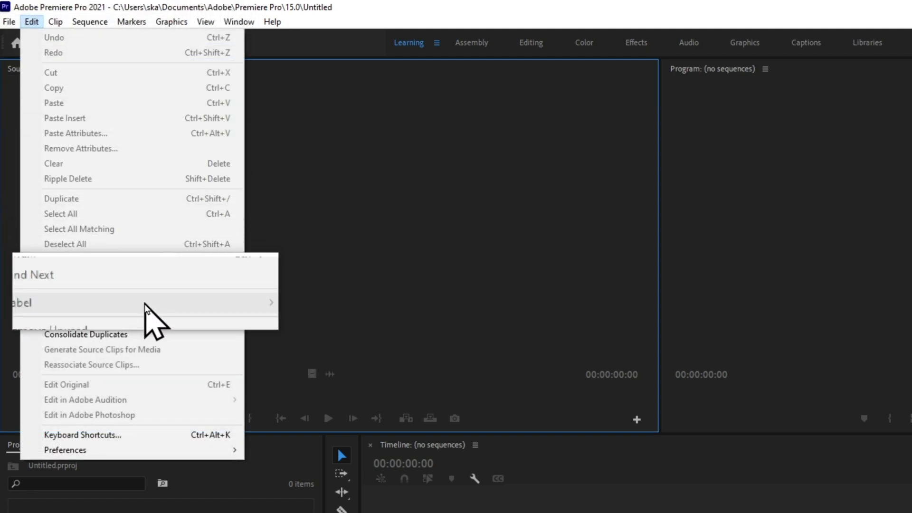
{"action": "mouse_move", "coordinate": [168, 450]}
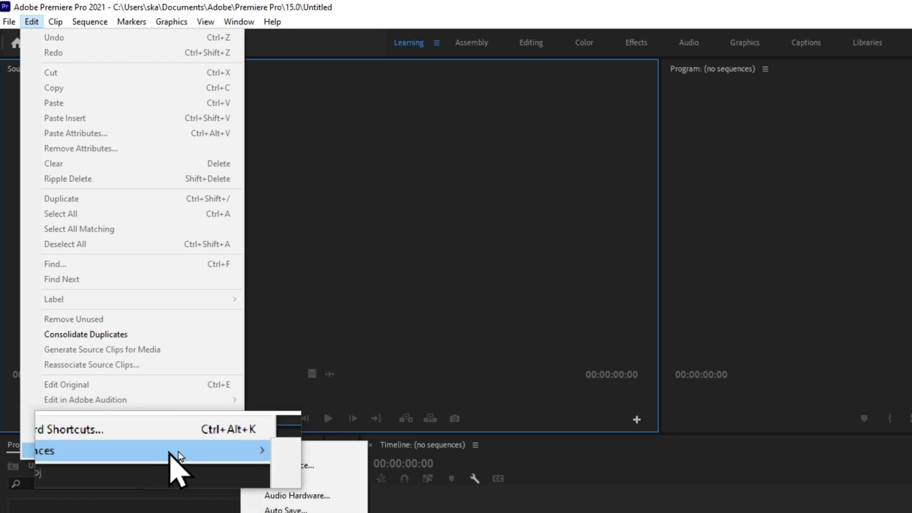
{"action": "left_click", "coordinate": [275, 449]}
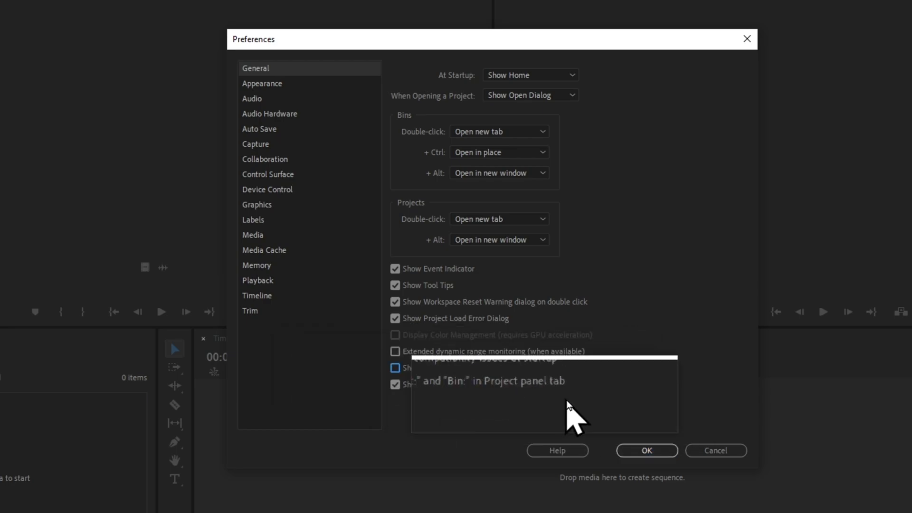
{"action": "left_click", "coordinate": [646, 450]}
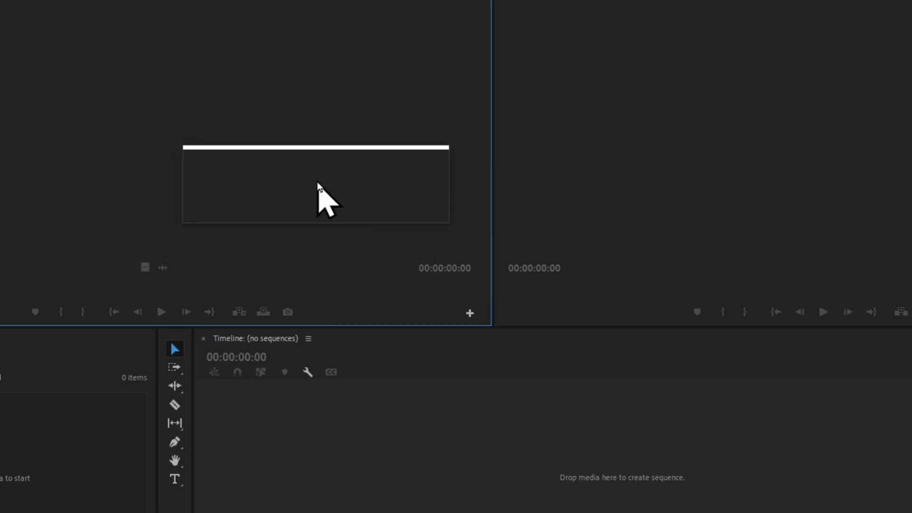
In the Ctrl+F12 console's Debug Database View, set ReportMissingAnywhereConnection to false.
{"action": "key", "text": "ctrl+F12"}
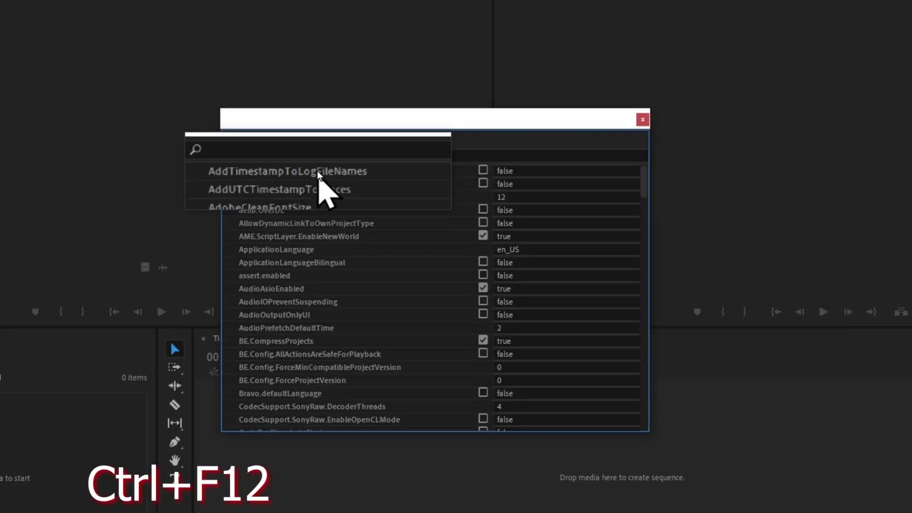
{"action": "left_click", "coordinate": [266, 139]}
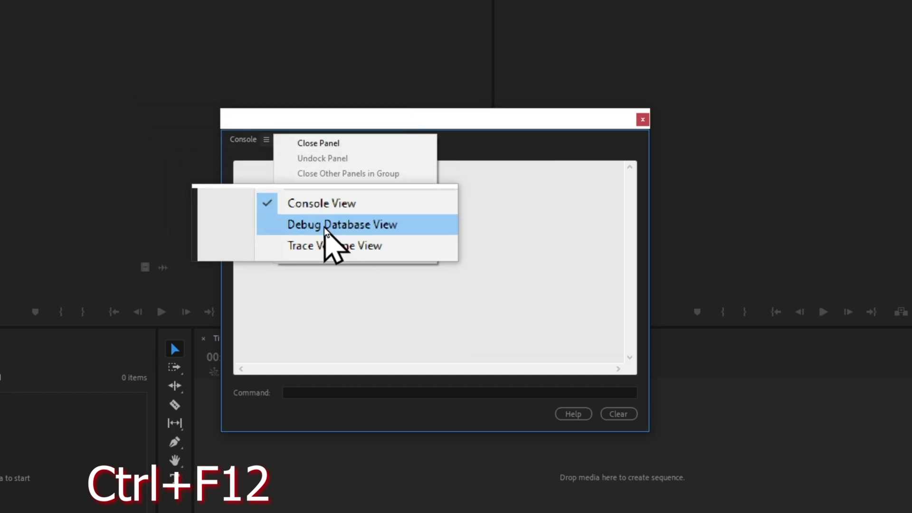
{"action": "left_click", "coordinate": [362, 223]}
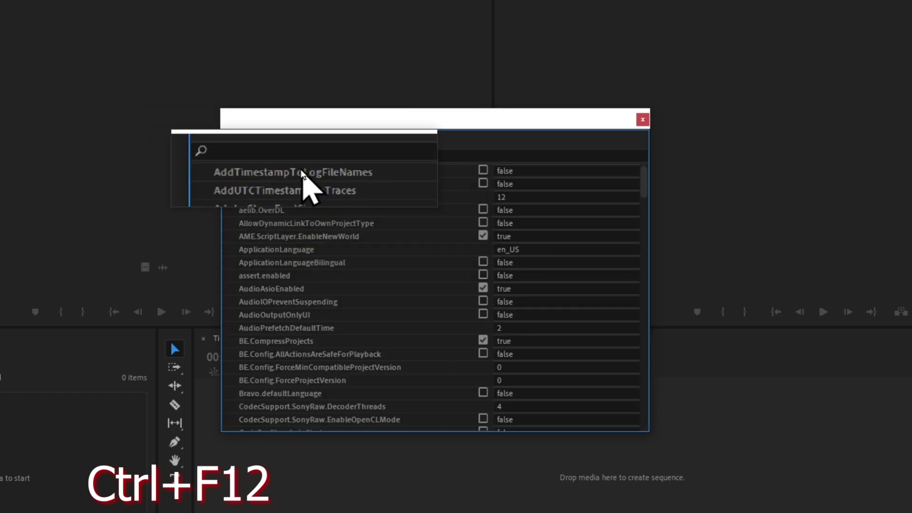
{"action": "type", "text": "re"}
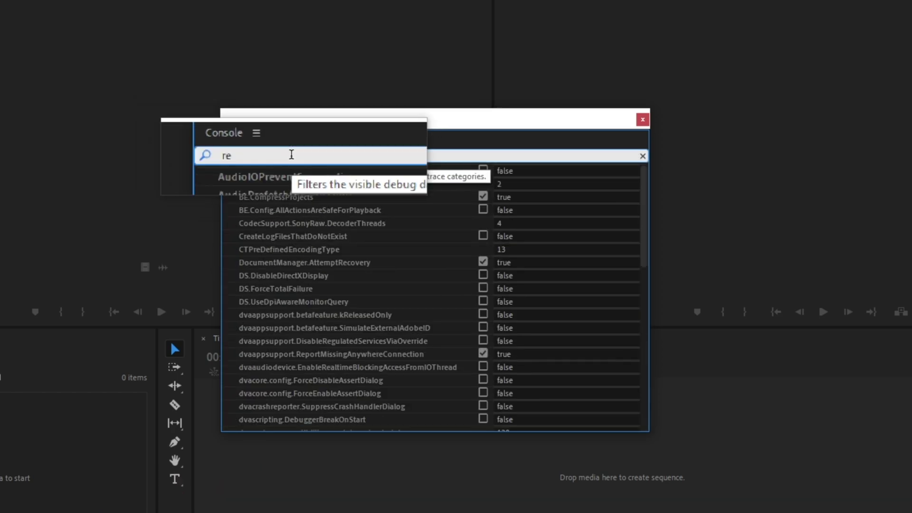
{"action": "type", "text": "port"}
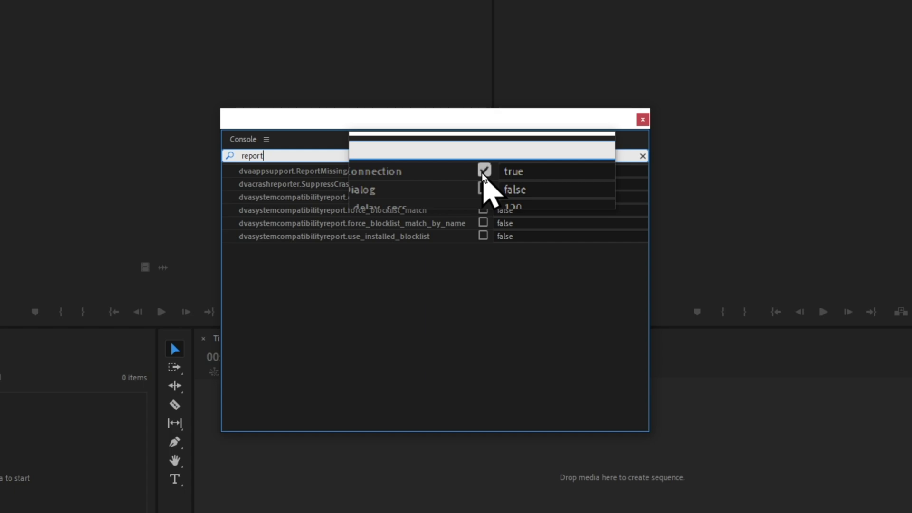
{"action": "left_click", "coordinate": [482, 170]}
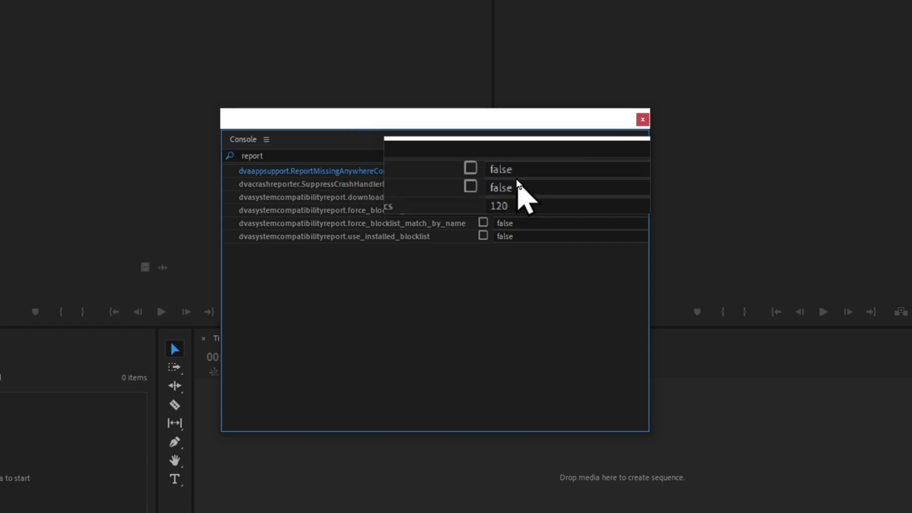
{"action": "left_click", "coordinate": [644, 118]}
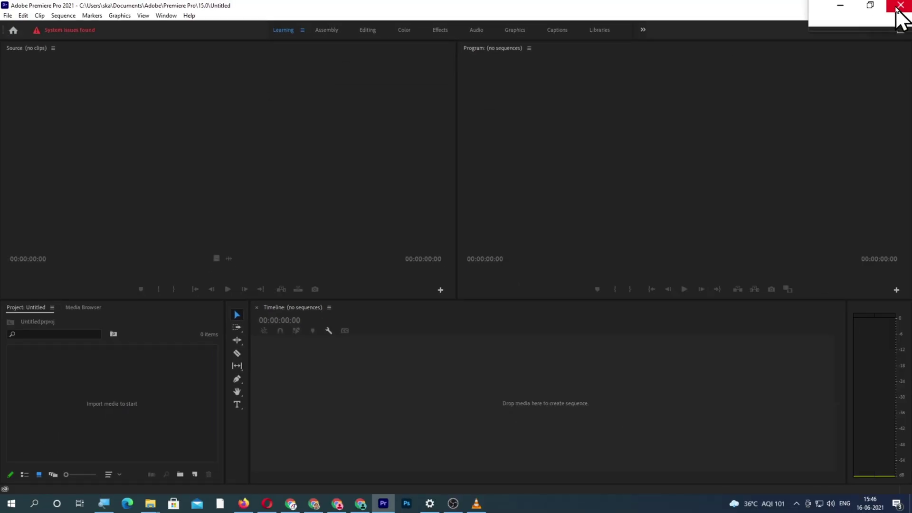
Restart Premiere Pro and create a new Untitled project, overwriting the existing one.
{"action": "left_click", "coordinate": [896, 7]}
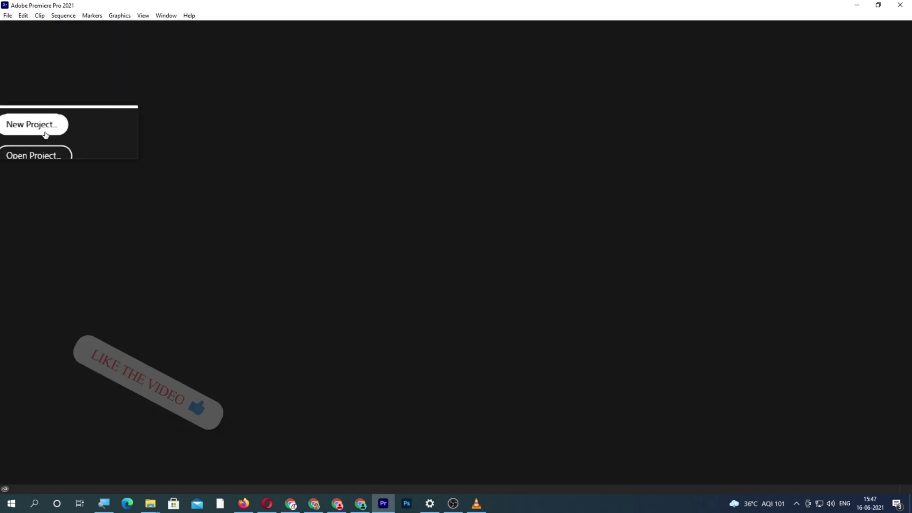
{"action": "left_click", "coordinate": [45, 134]}
{"action": "key", "text": "Return"}
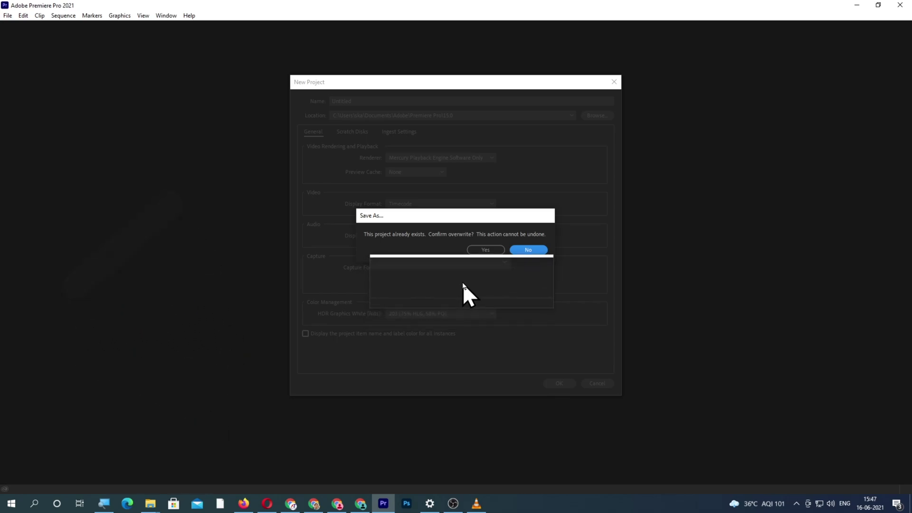
{"action": "left_click", "coordinate": [484, 250]}
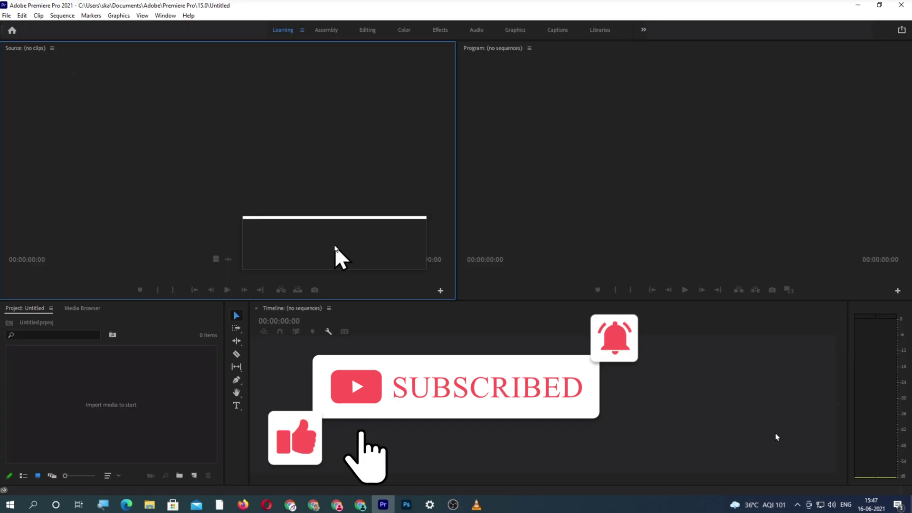